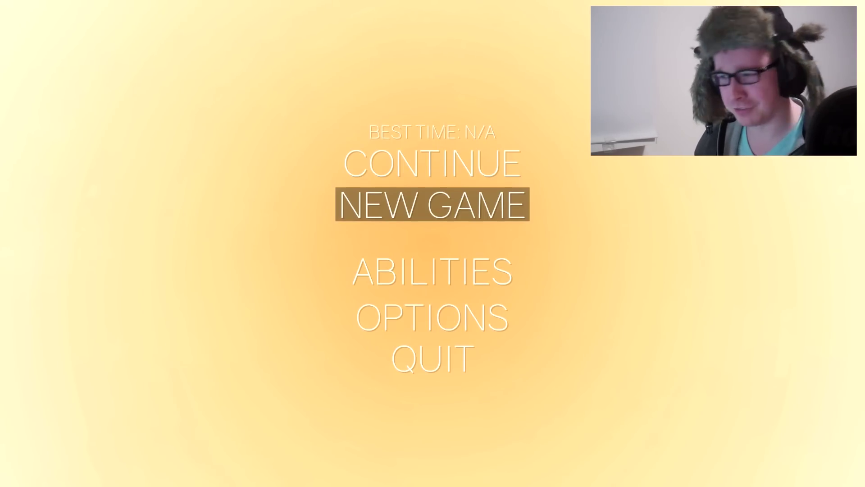
# Start the game and run across the trucks to the goal, recovering once after a fall
pyautogui.press('Return')
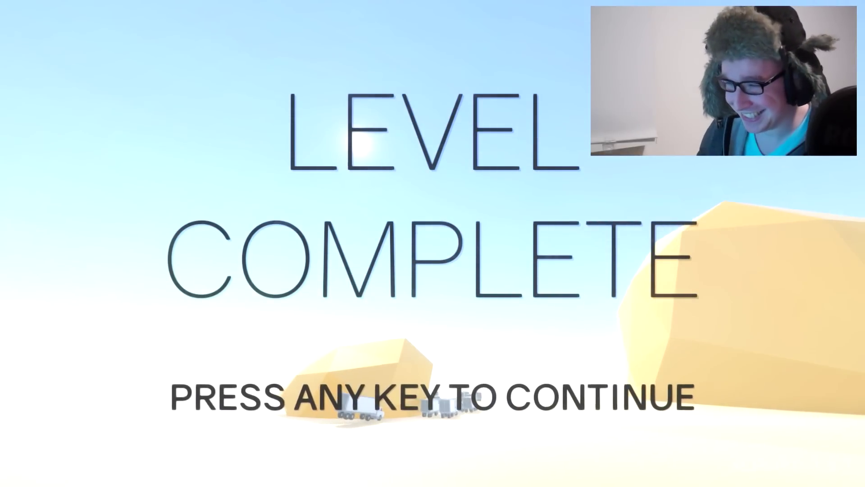
pyautogui.press('space')
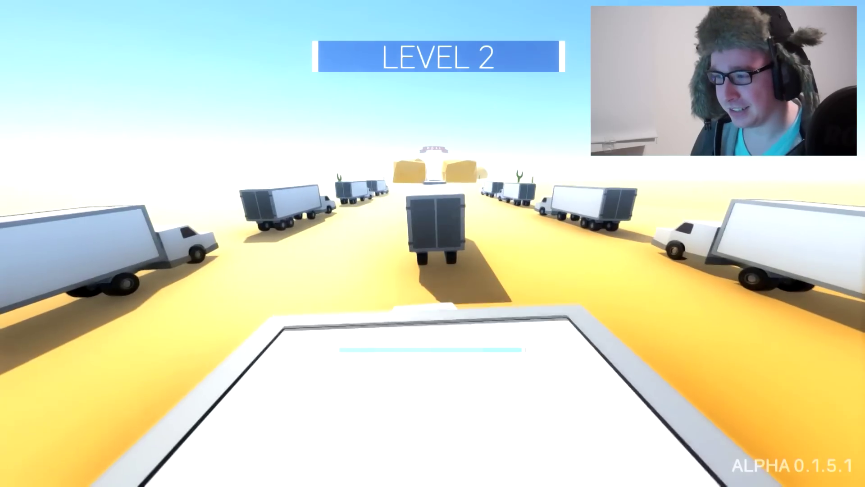
pyautogui.press('w')
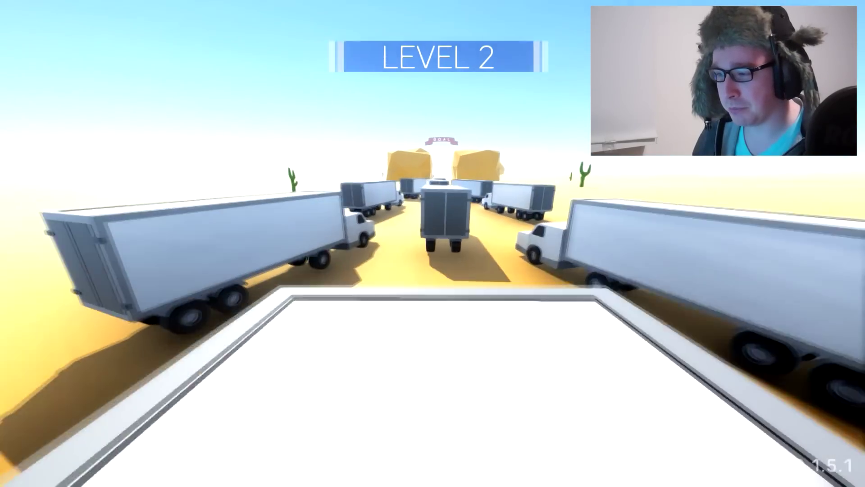
pyautogui.press('w')
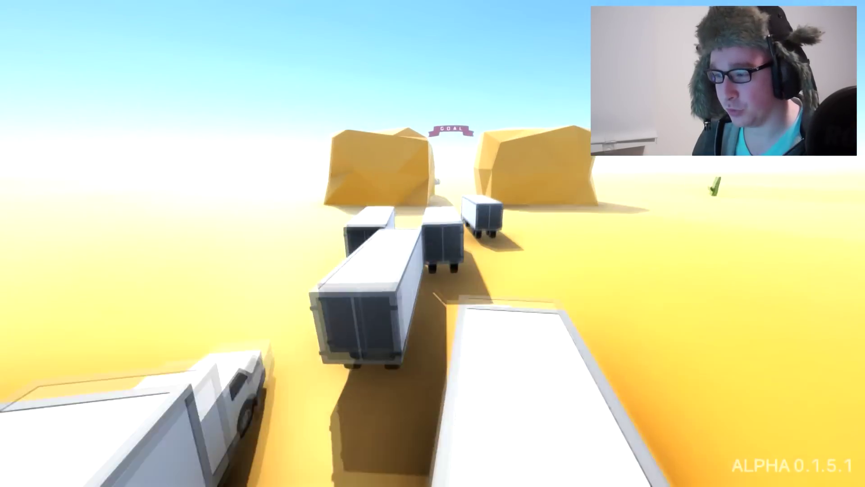
pyautogui.press('w')
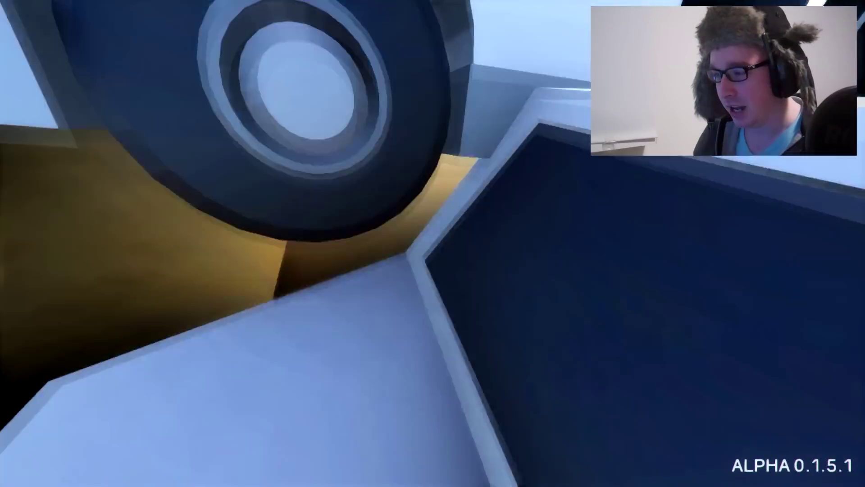
pyautogui.press('w')
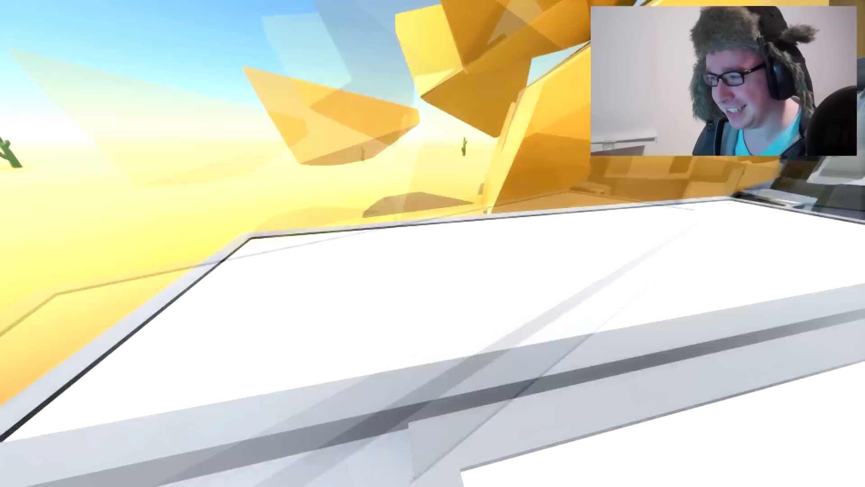
pyautogui.press('w')
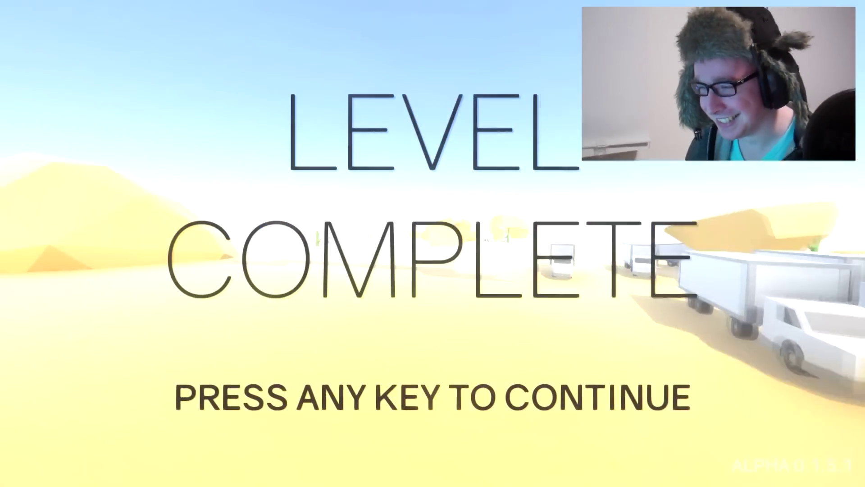
pyautogui.press('space')
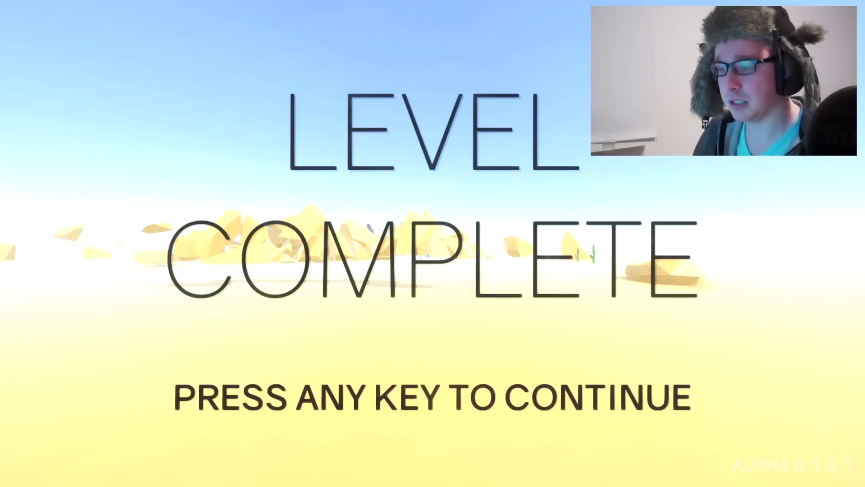
# Run across the truck pile and trailers out of the canyon to finish the next level
pyautogui.press('space')
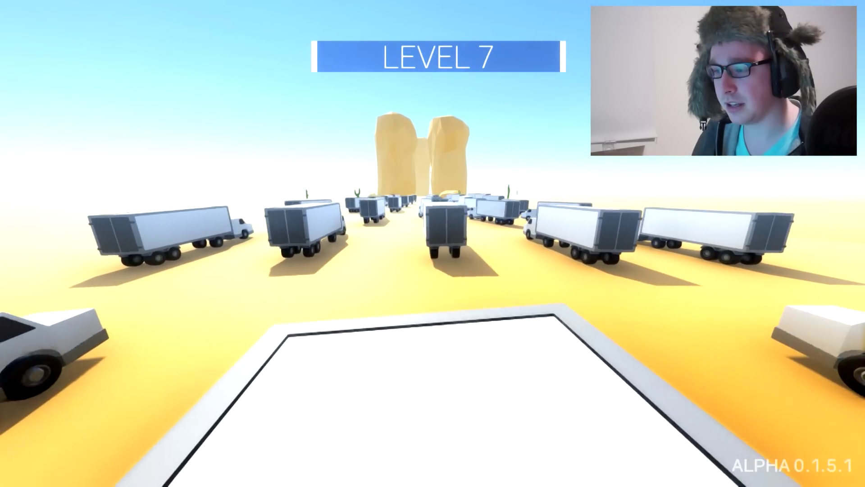
pyautogui.press('w')
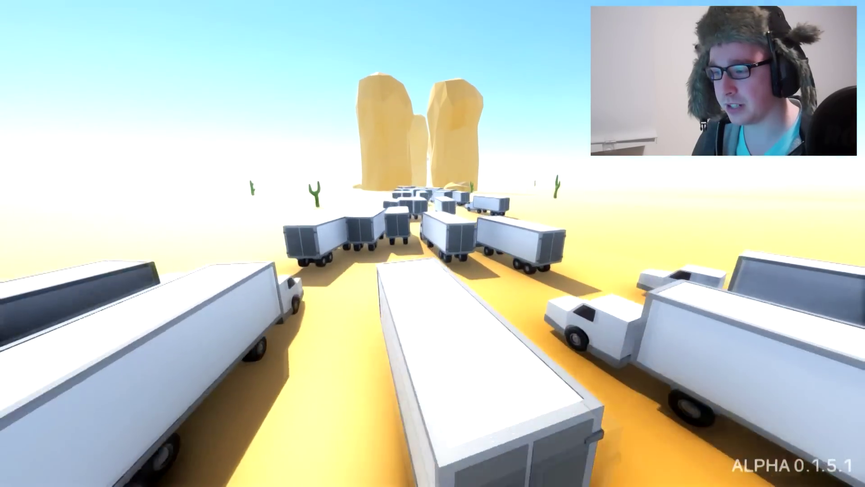
pyautogui.press('w')
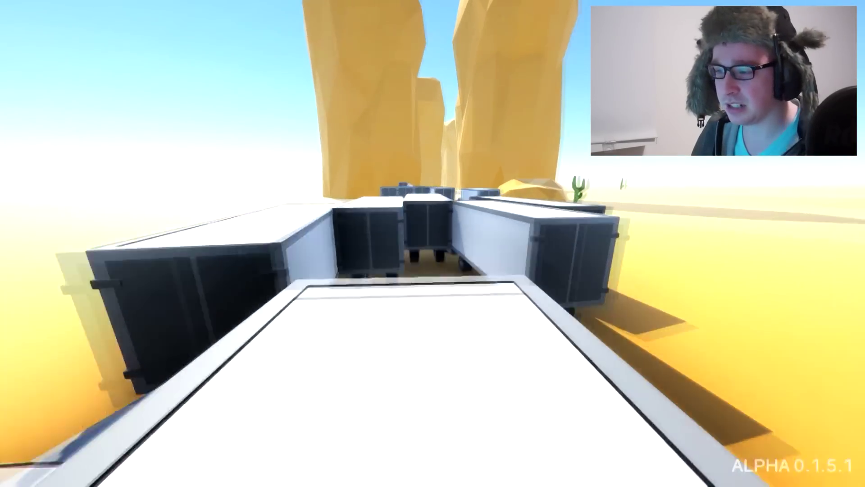
pyautogui.press('w')
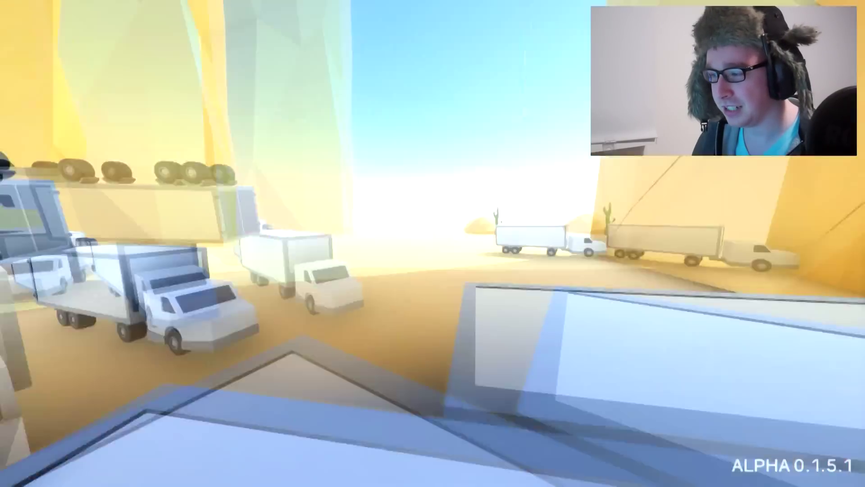
pyautogui.press('w')
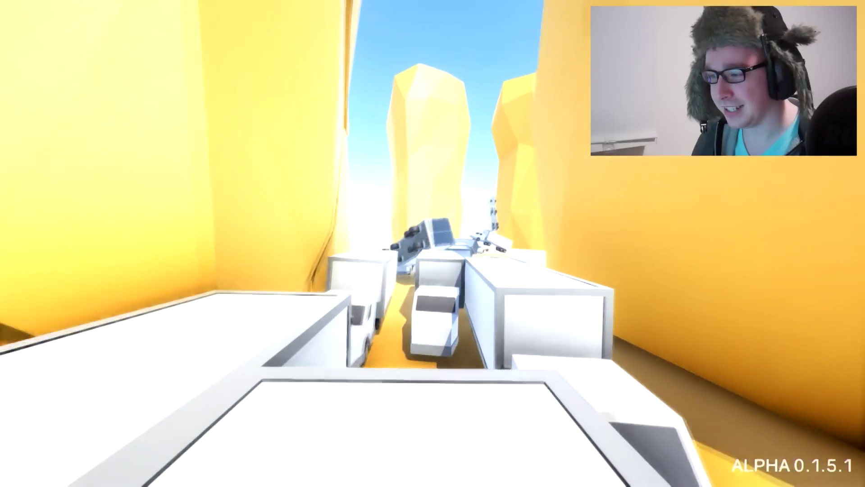
pyautogui.press('w')
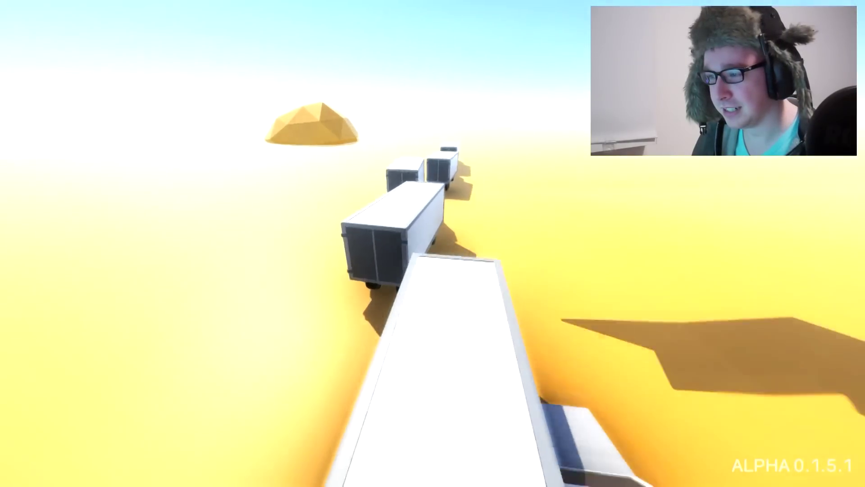
pyautogui.press('w')
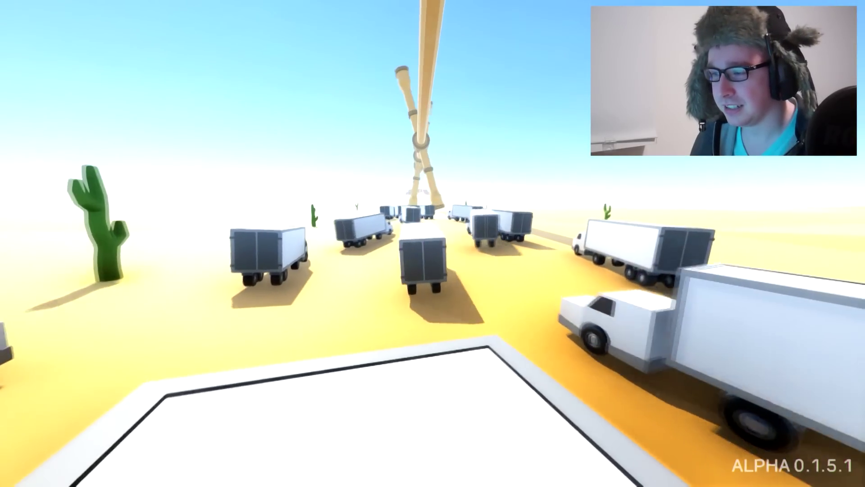
# Leap from the start ramp across the crashing, tumbling trucks to land on one heading for the goal
pyautogui.press('w')
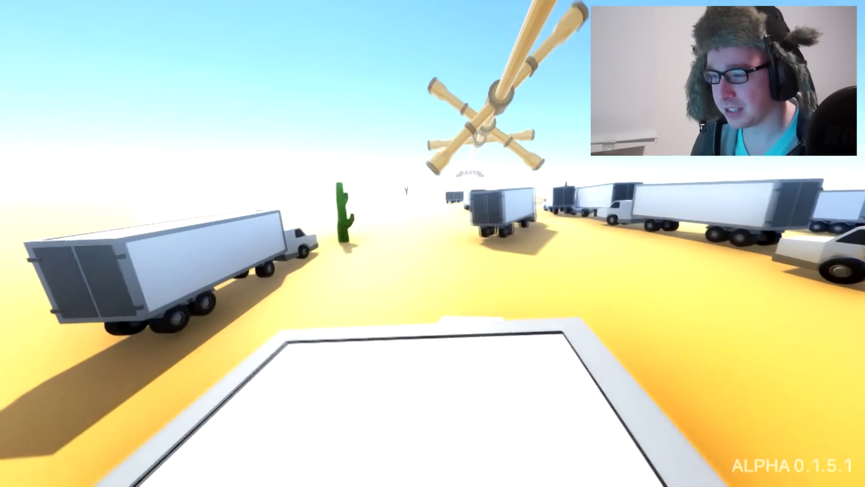
pyautogui.press('w')
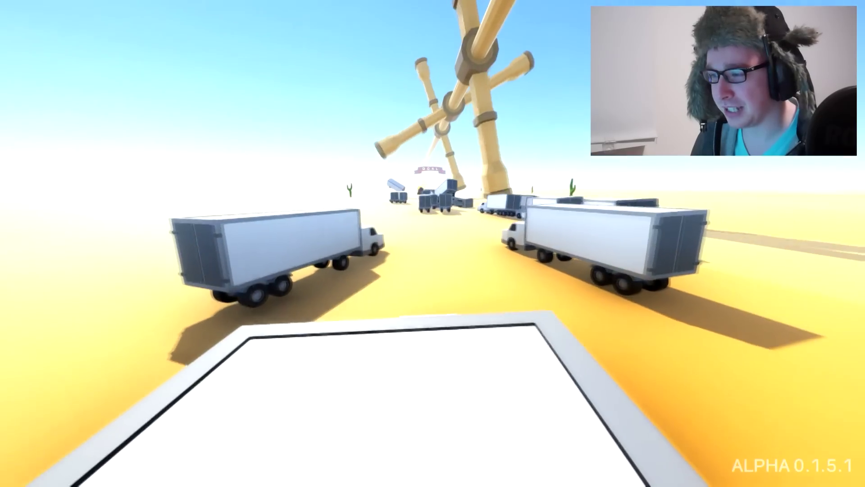
pyautogui.press('w')
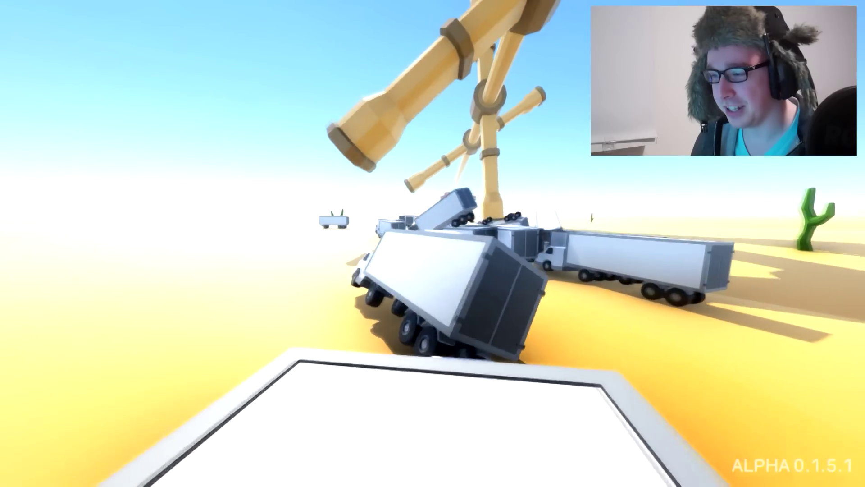
pyautogui.press('w')
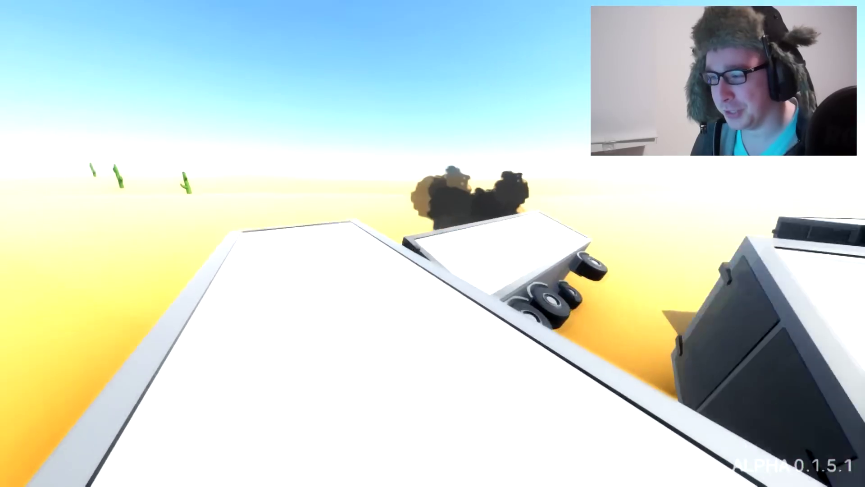
pyautogui.press('w')
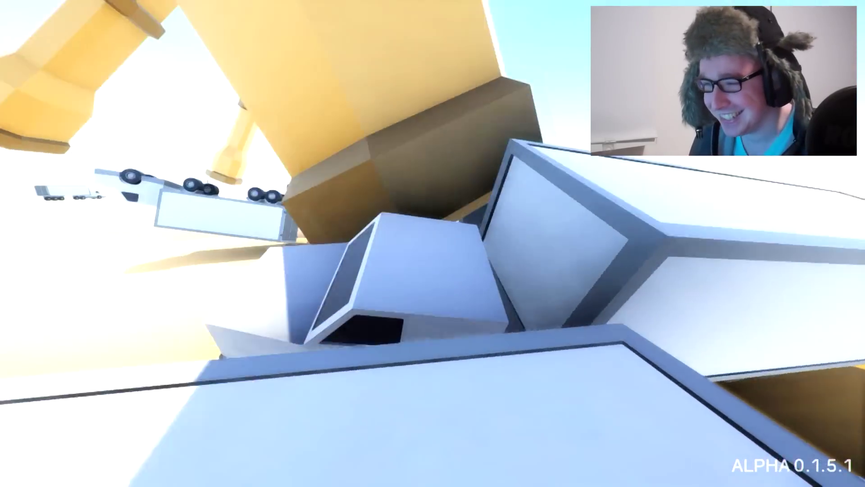
pyautogui.press('w')
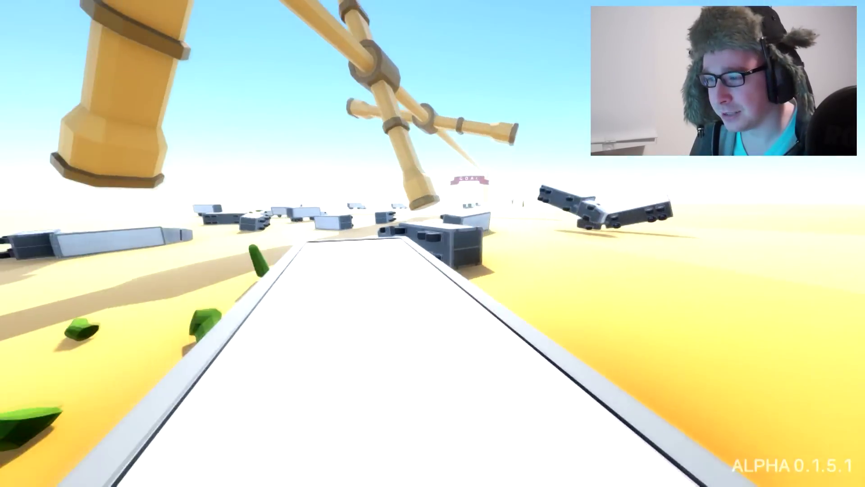
pyautogui.press('w')
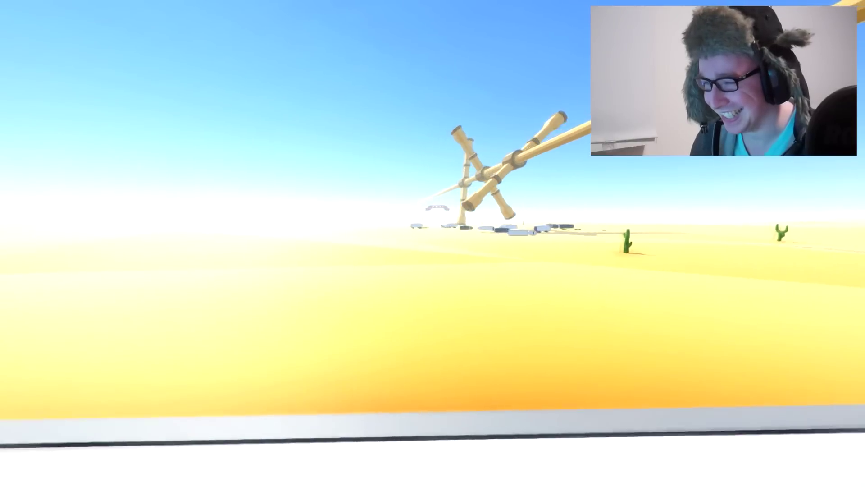
pyautogui.press('w')
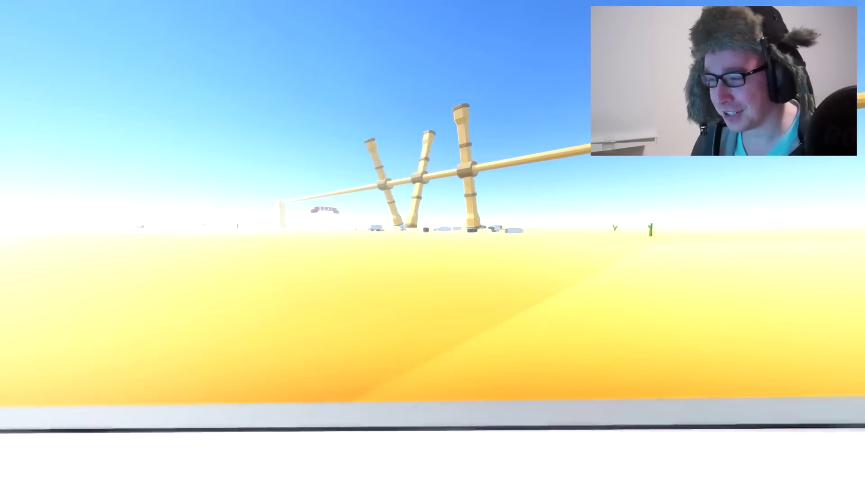
pyautogui.press('w')
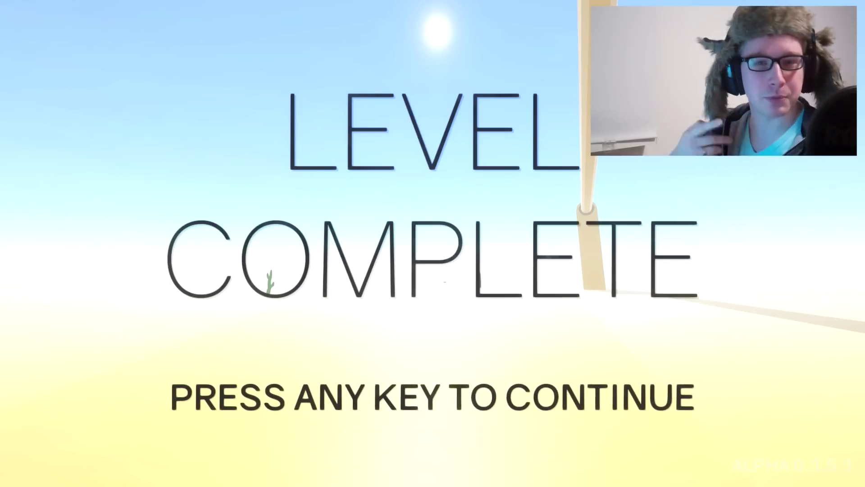
# Continue to the next level, restart it after failing, and move on once it is cleared
pyautogui.press('space')
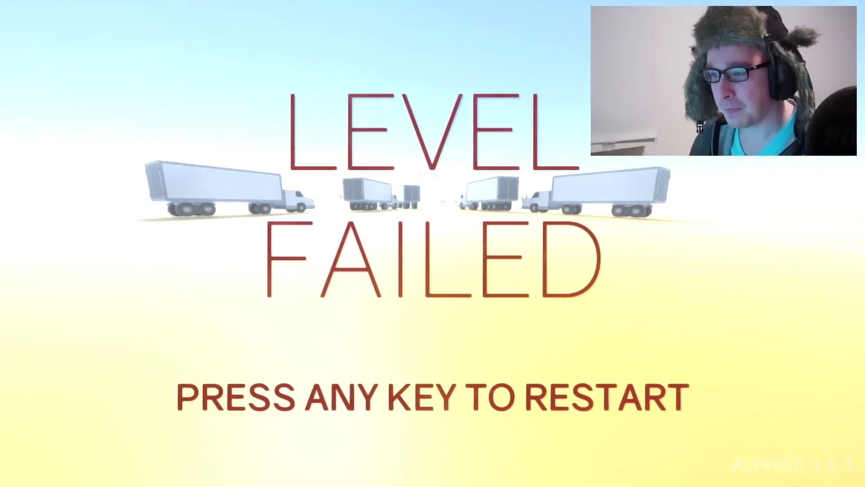
pyautogui.press('space')
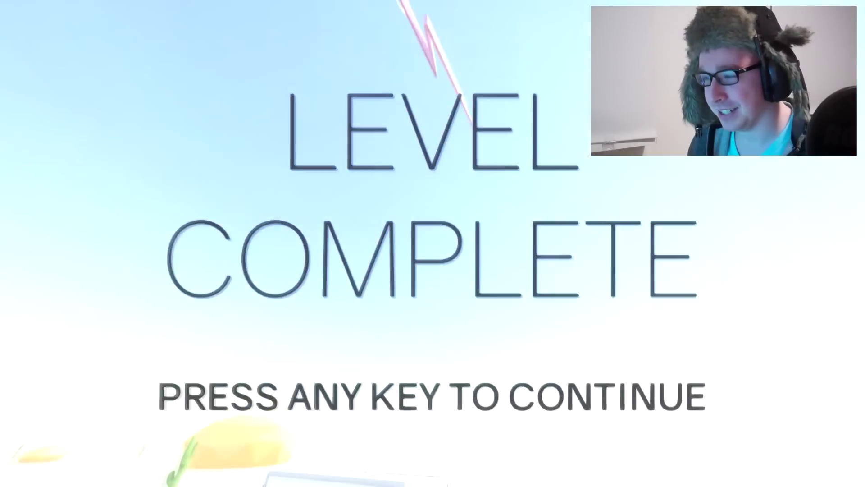
pyautogui.press('space')
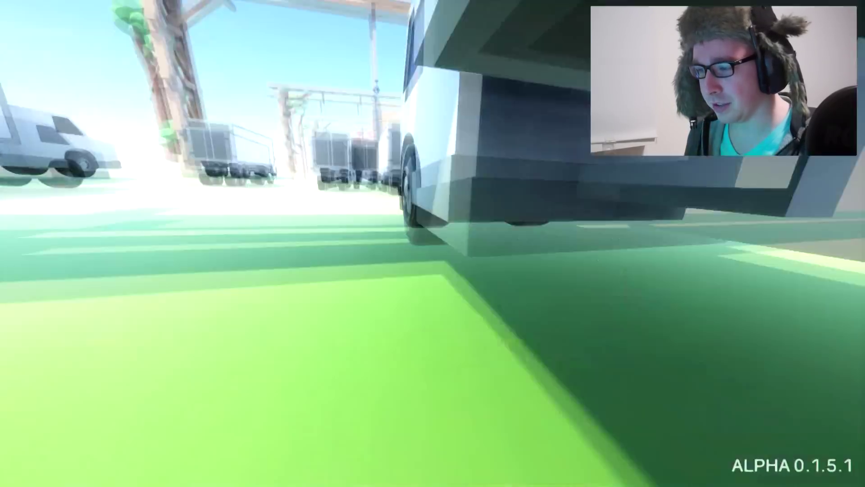
# Restart the forest level after falling off the trucks
pyautogui.press('space')
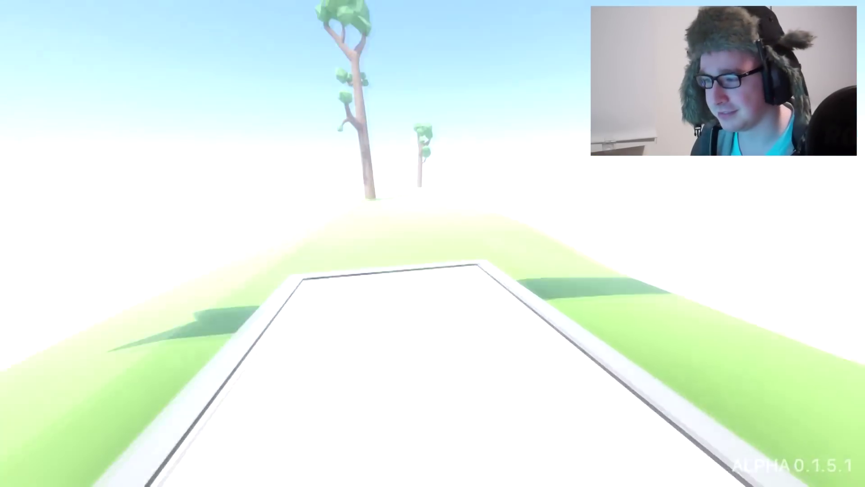
# Move on to the snowy level, then restart it twice after falling off the trucks
pyautogui.press('space')
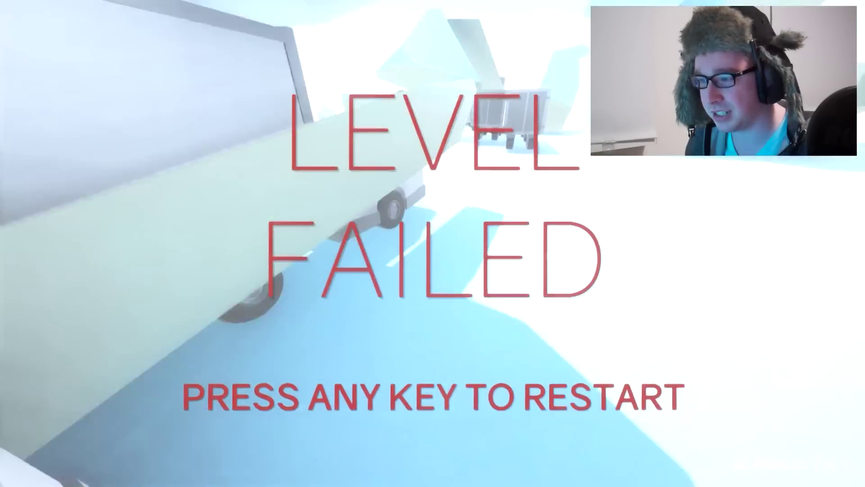
pyautogui.press('space')
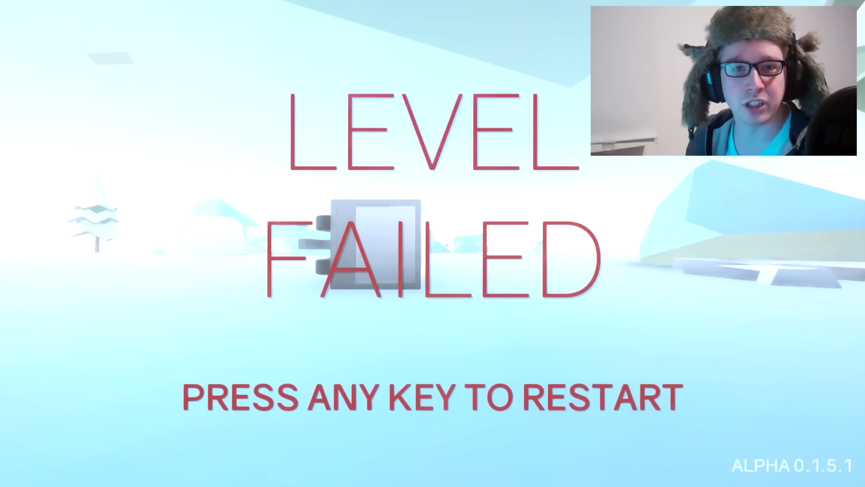
pyautogui.press('space')
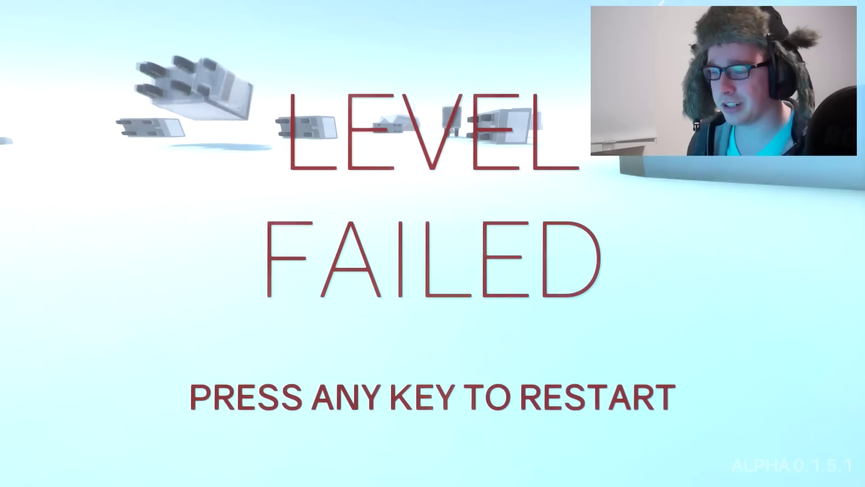
# Retry the snowy level twice until it is cleared, then start level 24
pyautogui.press('space')
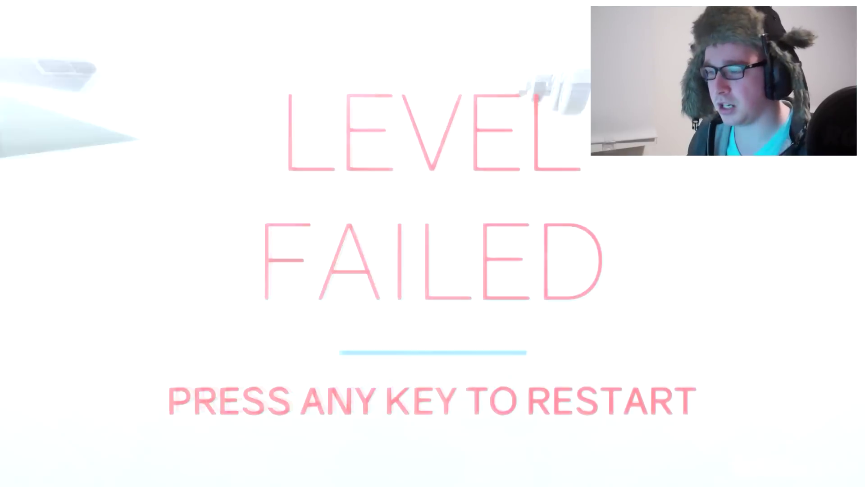
pyautogui.press('space')
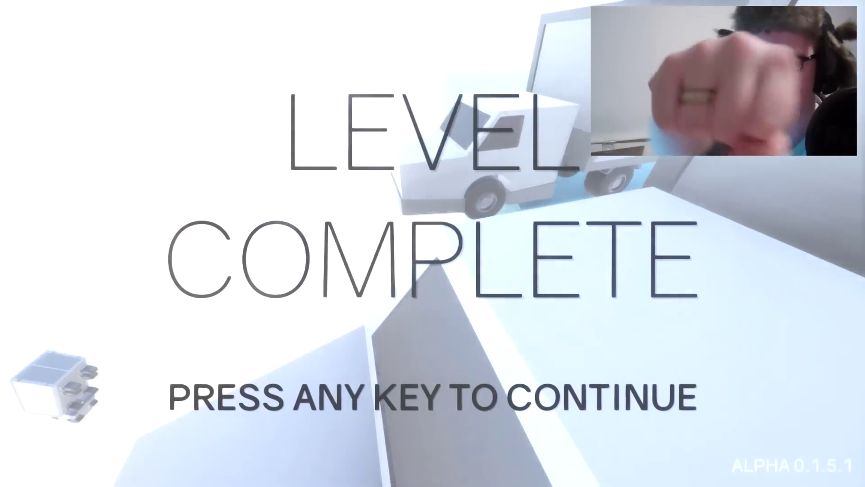
pyautogui.press('space')
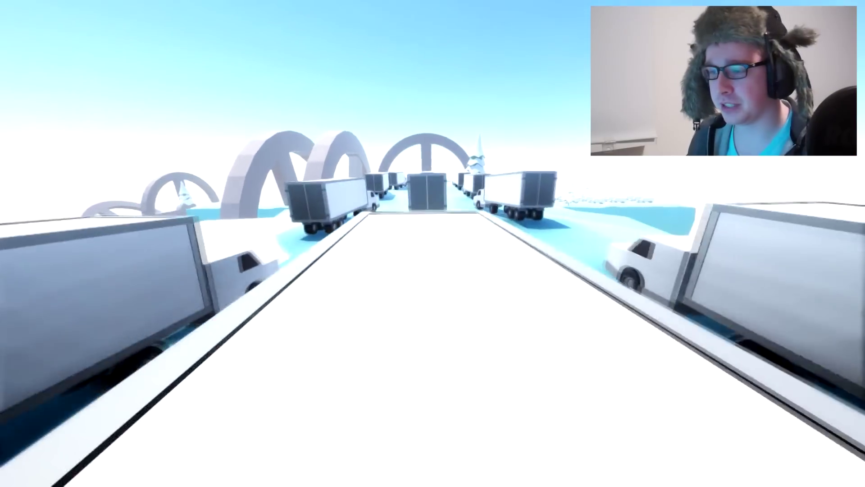